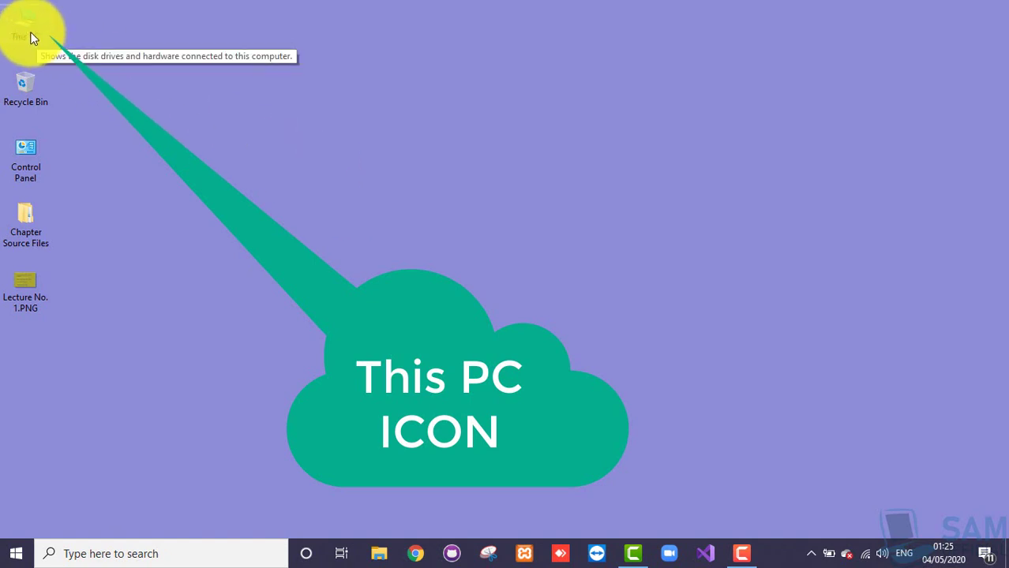
Select the This PC icon on the desktop as the entry point to File Explorer.
{"action": "left_click", "coordinate": [29, 33]}
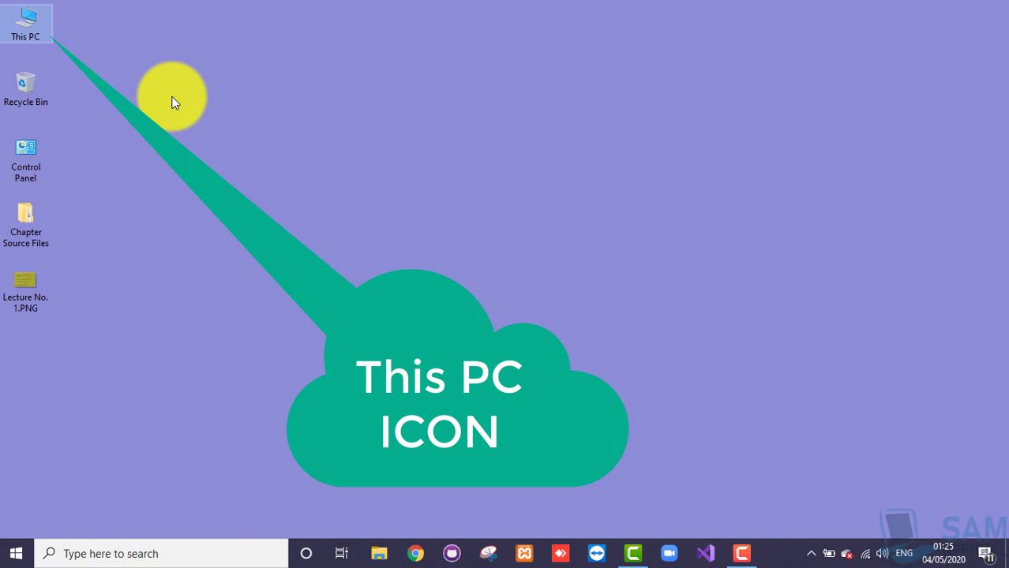
Open This PC from the desktop to view its seven folders and five drives.
{"action": "double_click", "coordinate": [29, 22]}
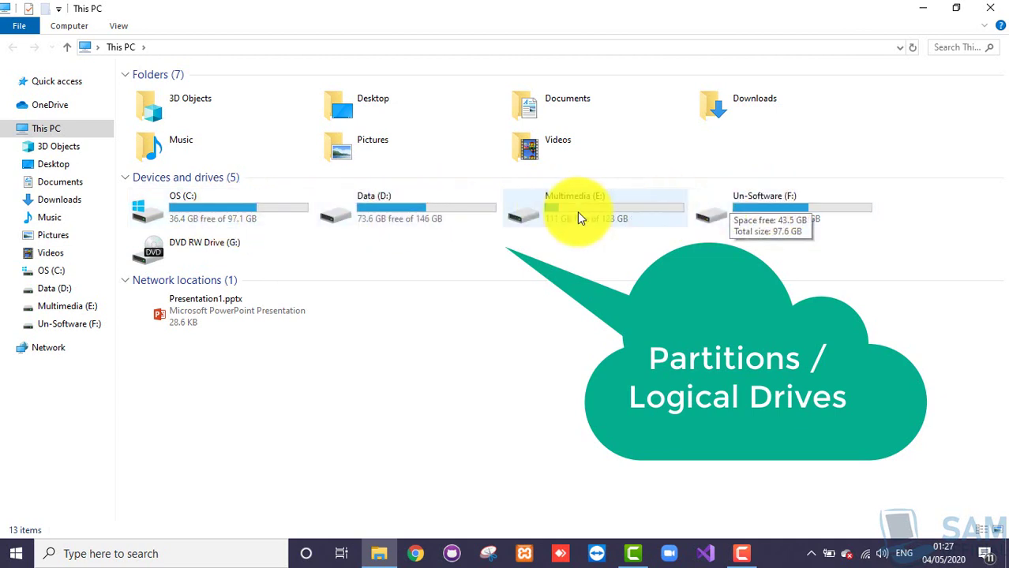
Select the OS (C:) drive tile under Devices and drives.
{"action": "left_click", "coordinate": [193, 204]}
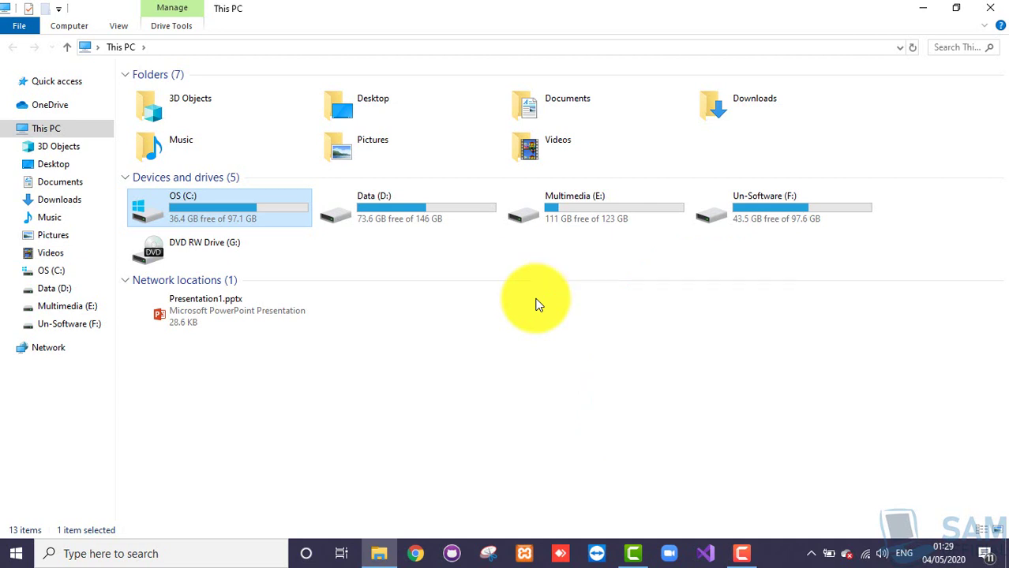
Look inside Data (D:), go back to This PC, and select Multimedia (E:).
{"action": "double_click", "coordinate": [433, 208]}
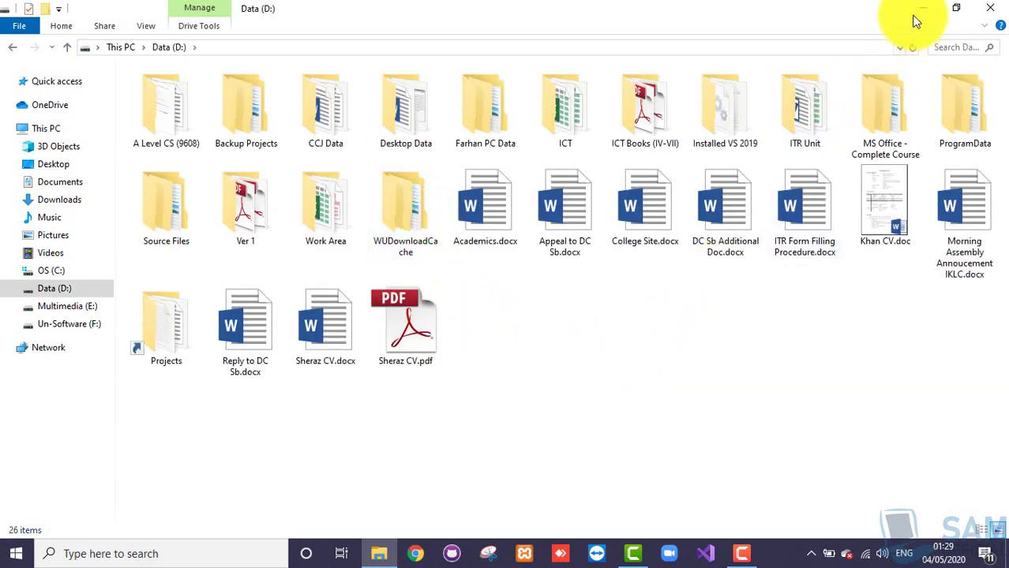
{"action": "left_click", "coordinate": [63, 47]}
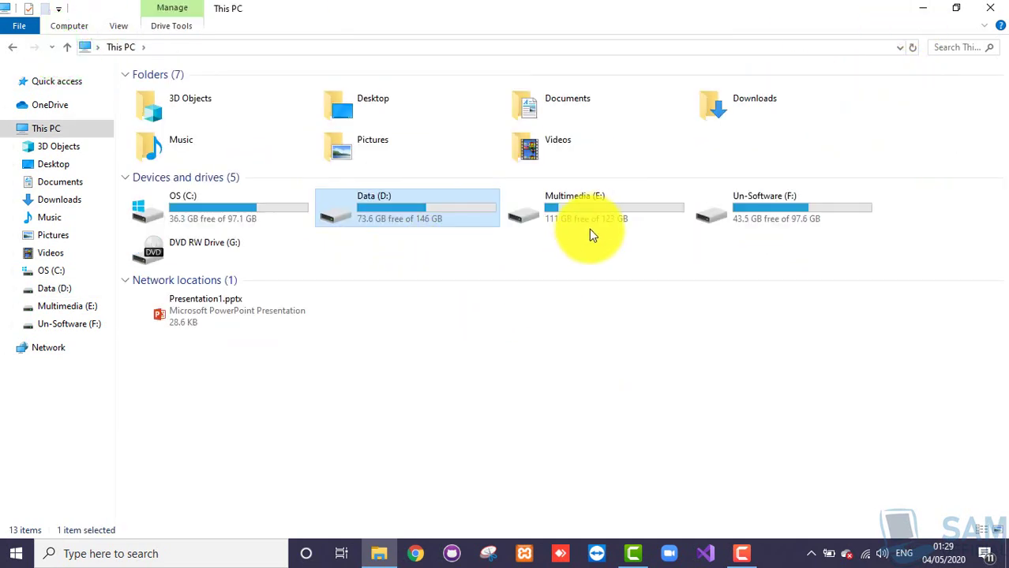
{"action": "left_click", "coordinate": [604, 213]}
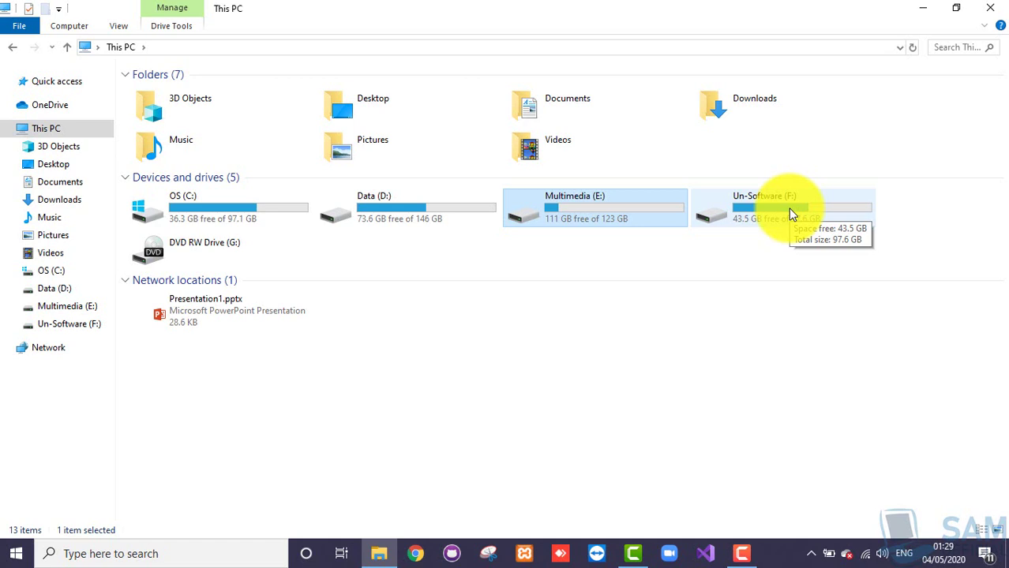
{"action": "mouse_move", "coordinate": [742, 556]}
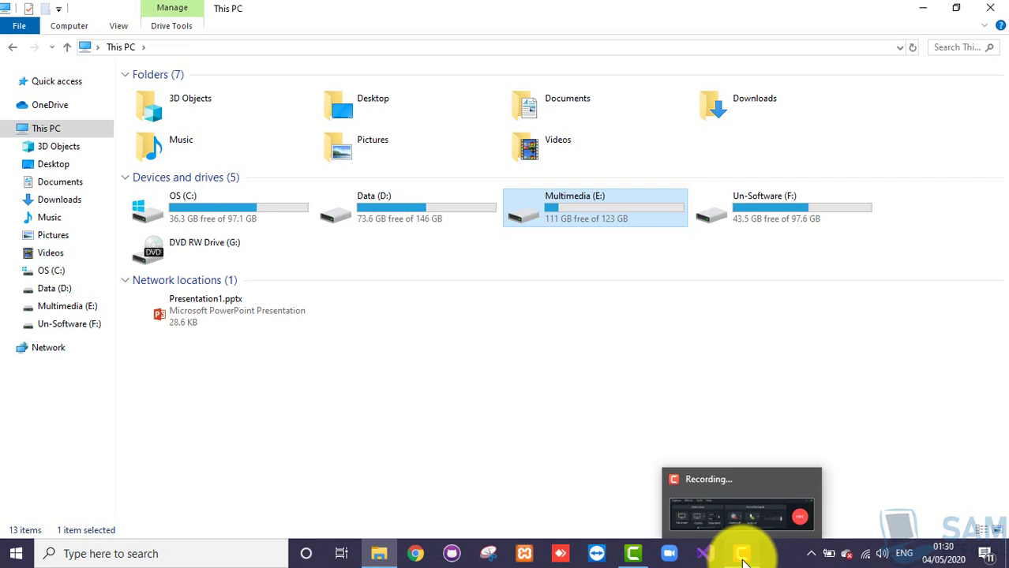
Pause the Camtasia Recorder screen recording from its taskbar window.
{"action": "left_click", "coordinate": [743, 521]}
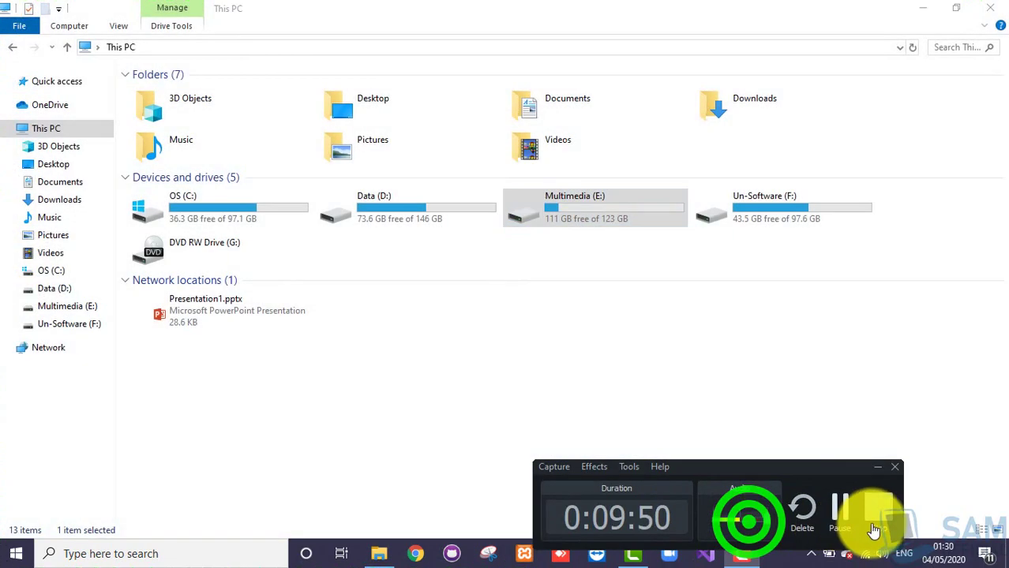
{"action": "left_click", "coordinate": [847, 523]}
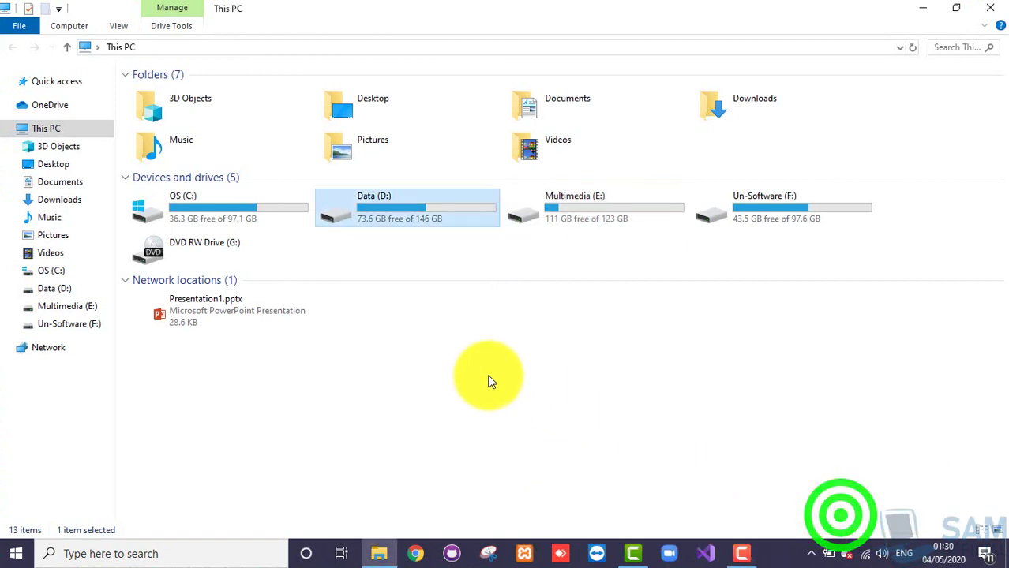
Open Data (D:) to list its 16 items and clear the selection.
{"action": "left_click", "coordinate": [409, 210]}
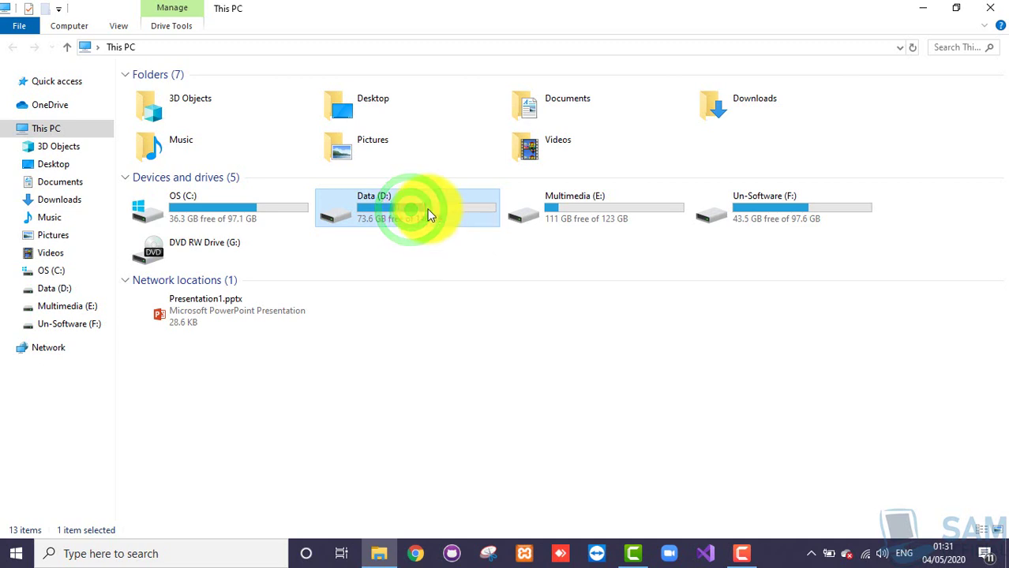
{"action": "double_click", "coordinate": [422, 210]}
{"action": "left_click", "coordinate": [527, 340]}
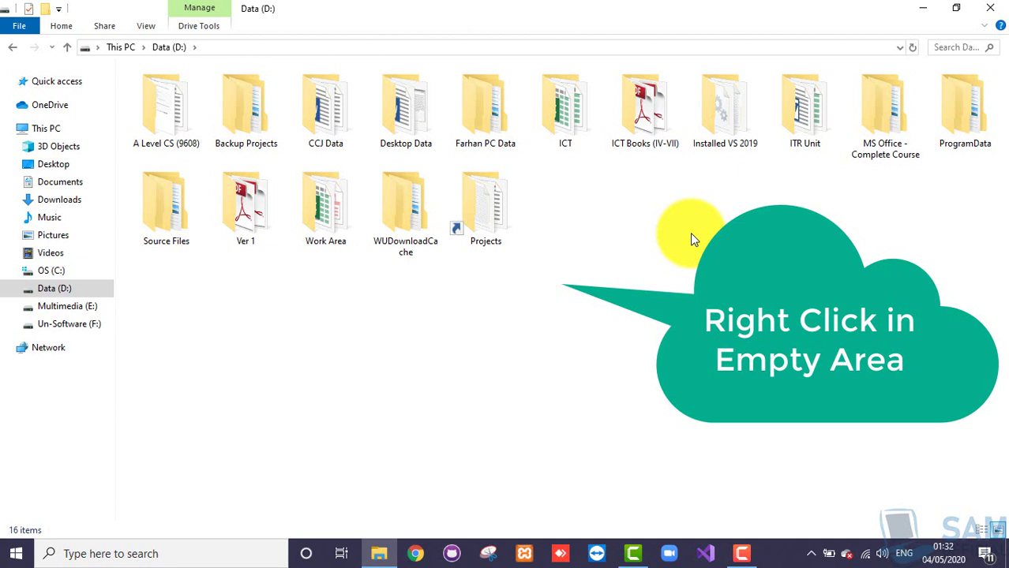
{"action": "right_click", "coordinate": [634, 229]}
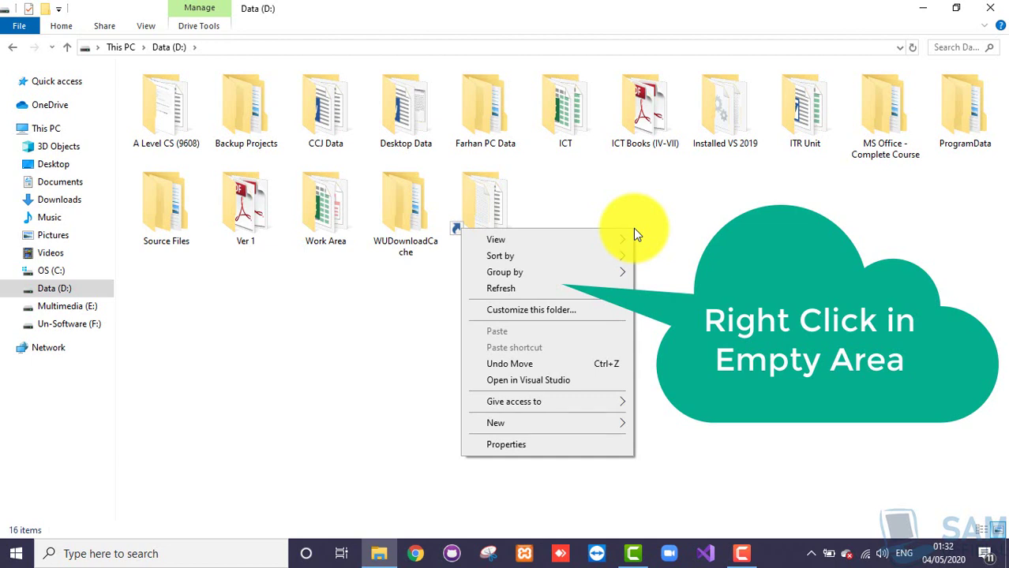
{"action": "mouse_move", "coordinate": [570, 240]}
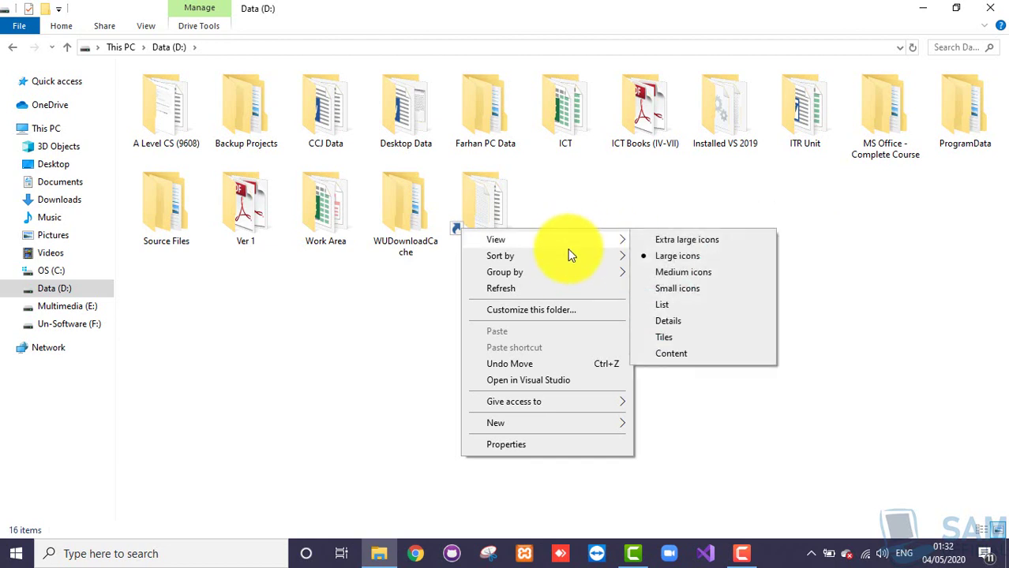
{"action": "left_click", "coordinate": [716, 353]}
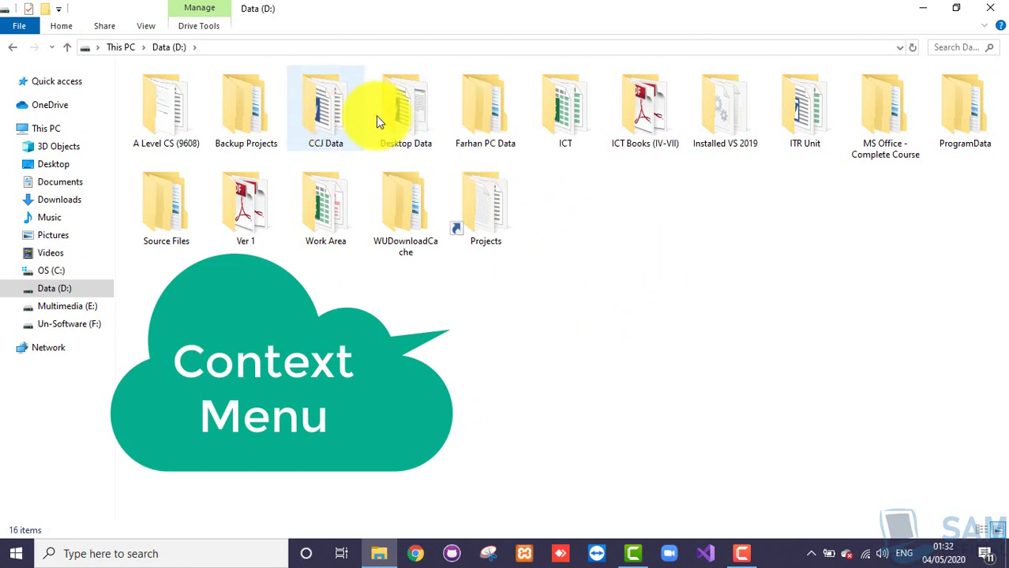
Show the New item submenu from the Data (D:) background context menu.
{"action": "right_click", "coordinate": [772, 273]}
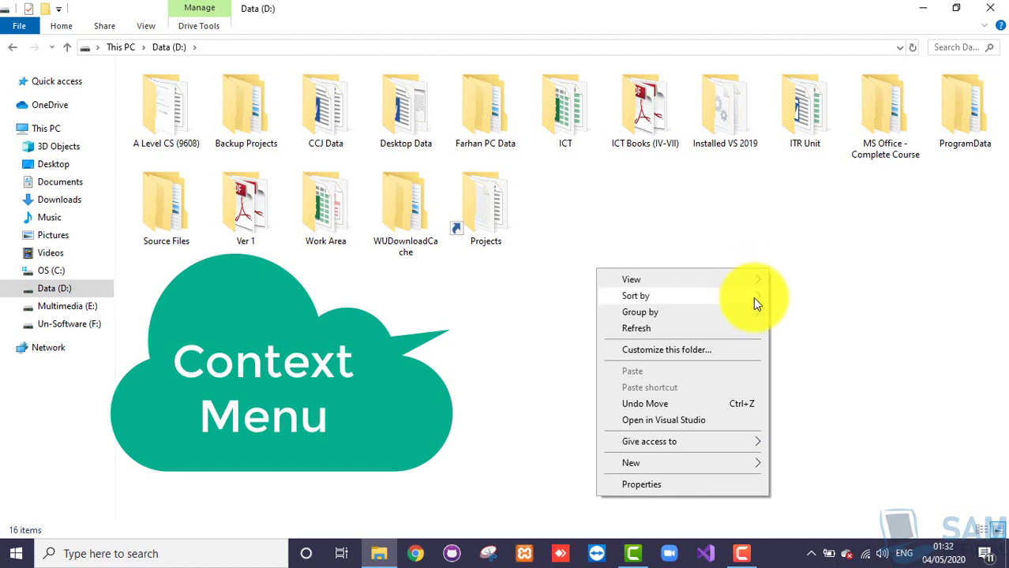
{"action": "mouse_move", "coordinate": [753, 296]}
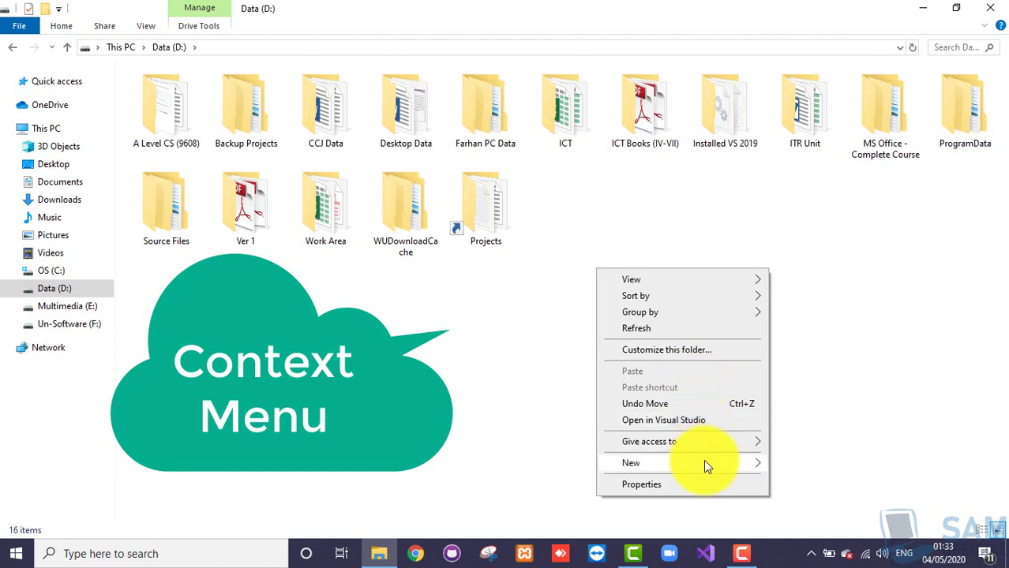
{"action": "mouse_move", "coordinate": [697, 464]}
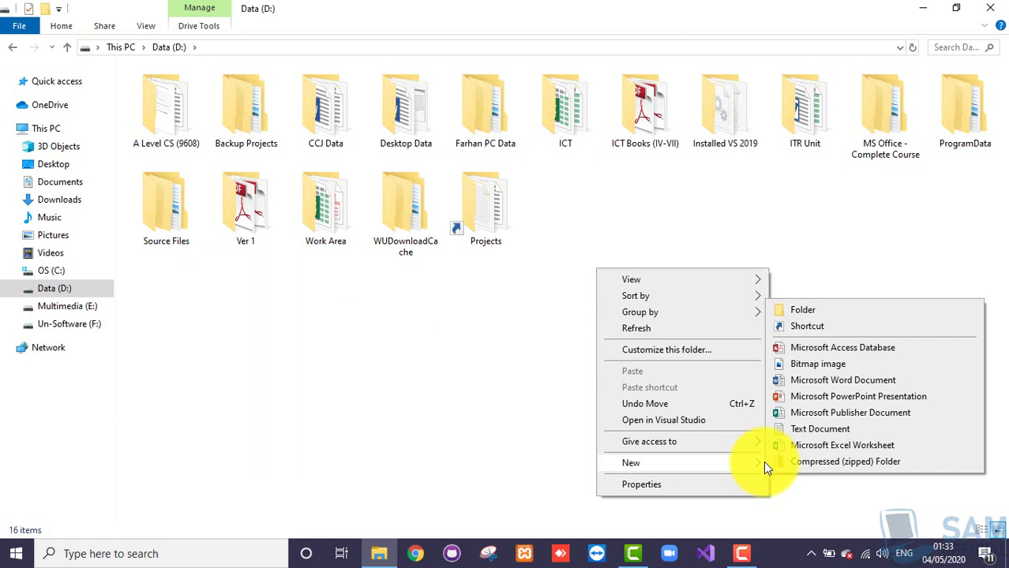
Create a new folder on Data (D:) named 'MS Word' and deselect it.
{"action": "left_click", "coordinate": [821, 315]}
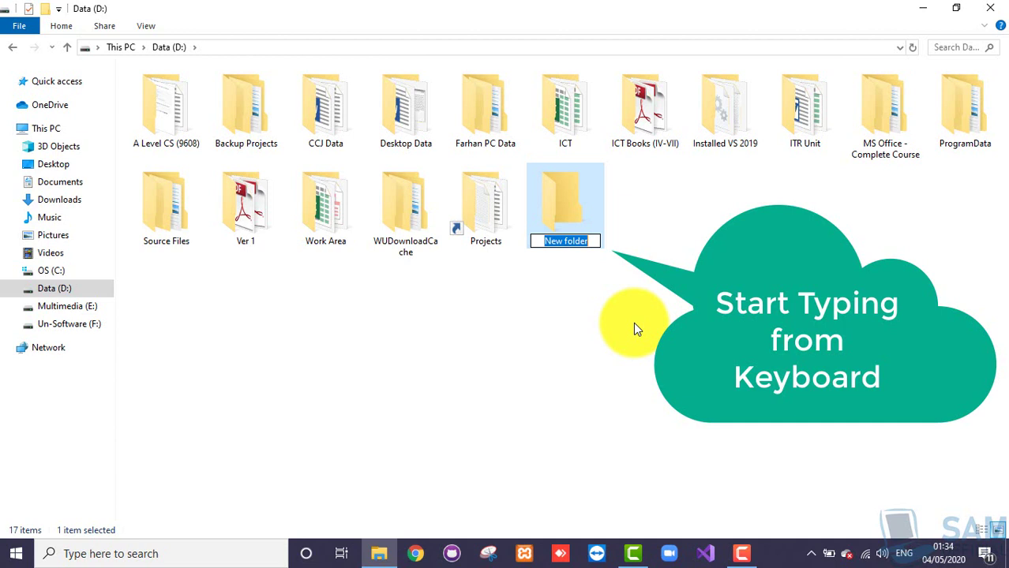
{"action": "type", "text": "MS "}
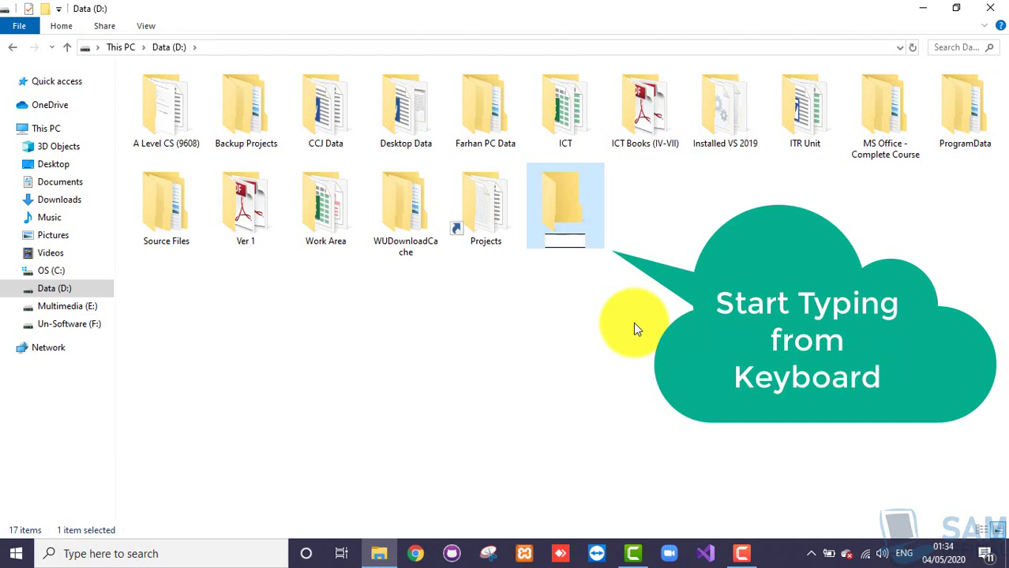
{"action": "type", "text": "Word"}
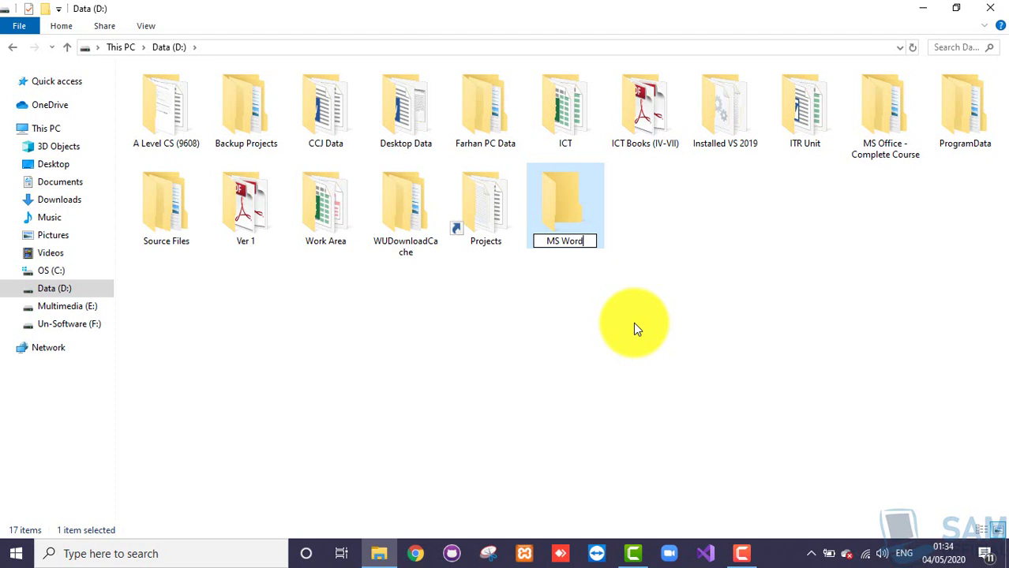
{"action": "key", "text": "Return"}
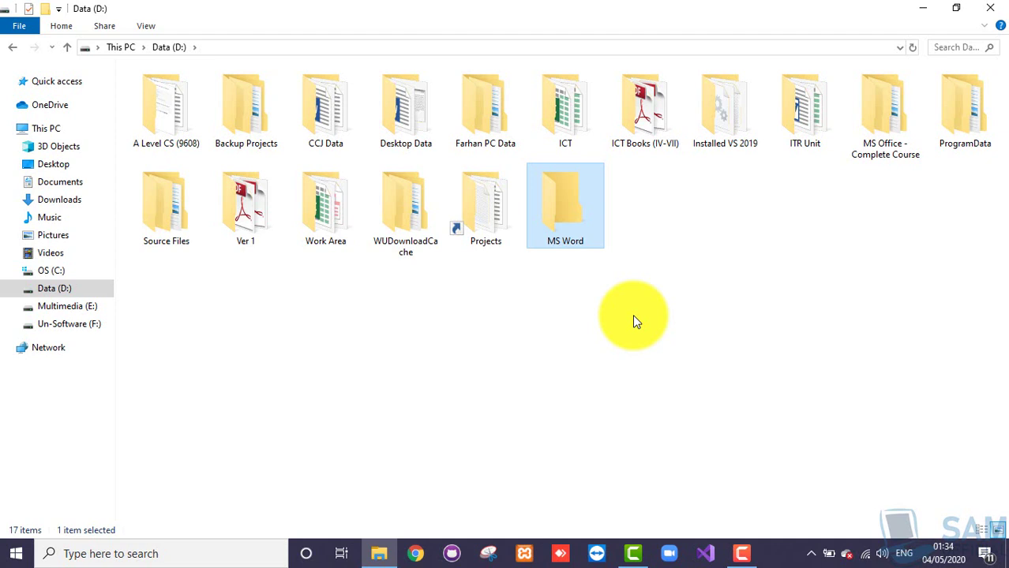
{"action": "left_click", "coordinate": [656, 326]}
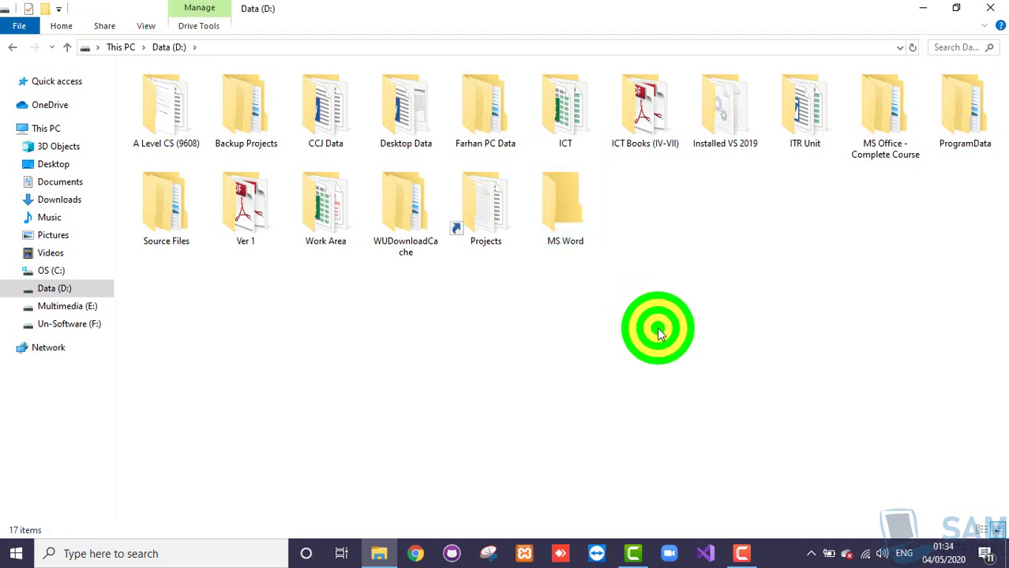
Open the empty MS Word folder and show the New submenu in its context menu.
{"action": "double_click", "coordinate": [582, 230]}
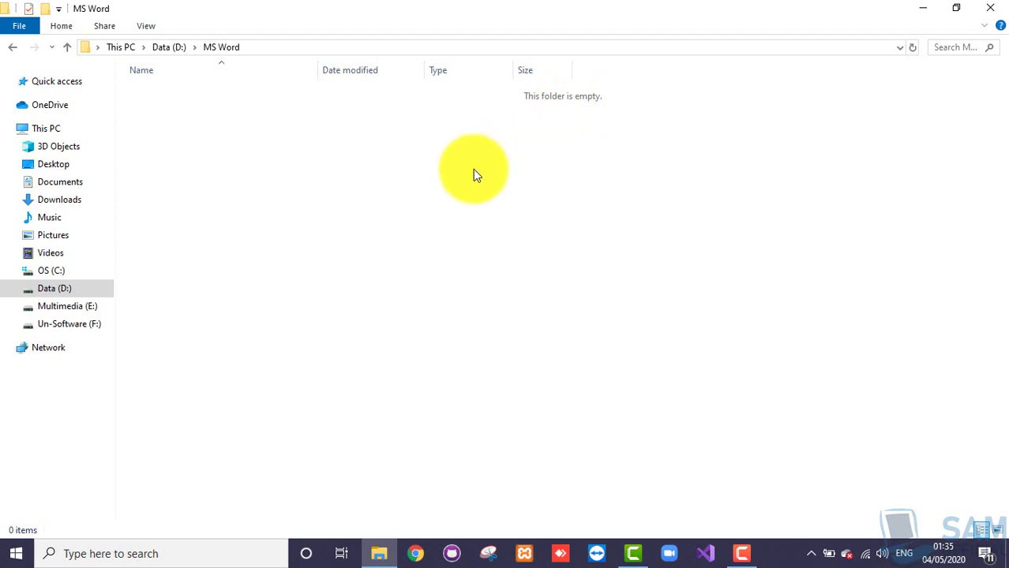
{"action": "right_click", "coordinate": [532, 158]}
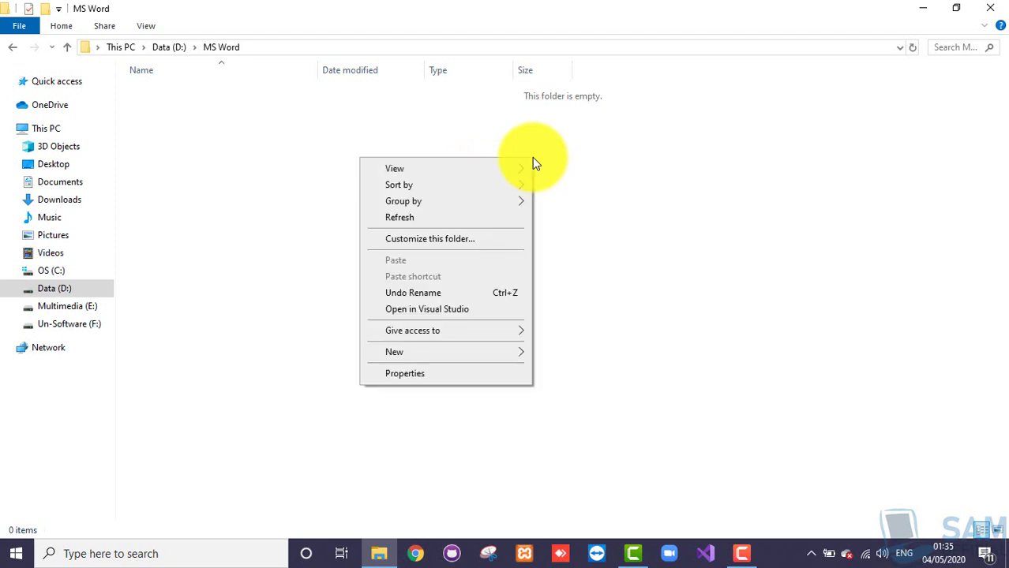
{"action": "mouse_move", "coordinate": [515, 205]}
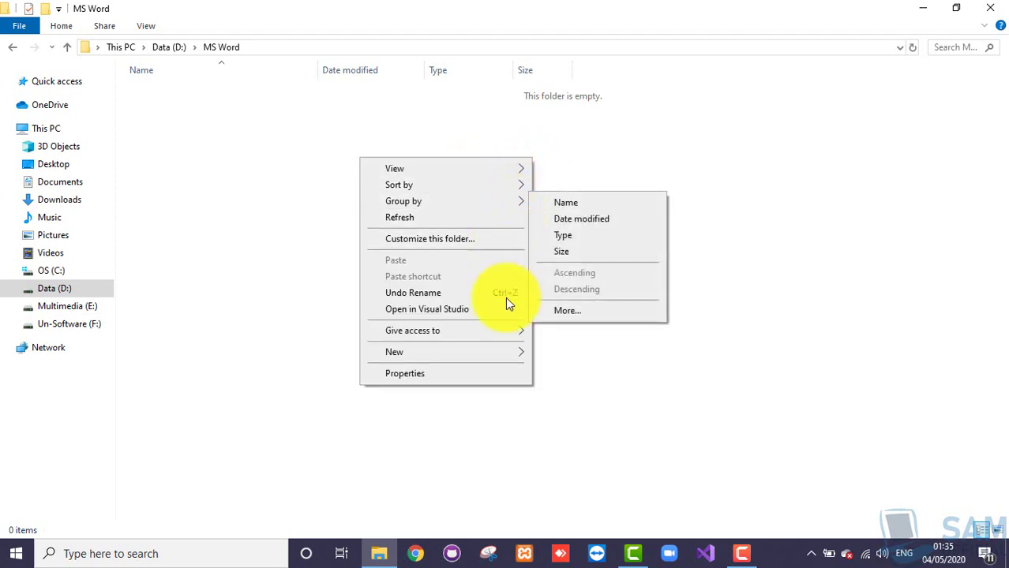
{"action": "mouse_move", "coordinate": [510, 360]}
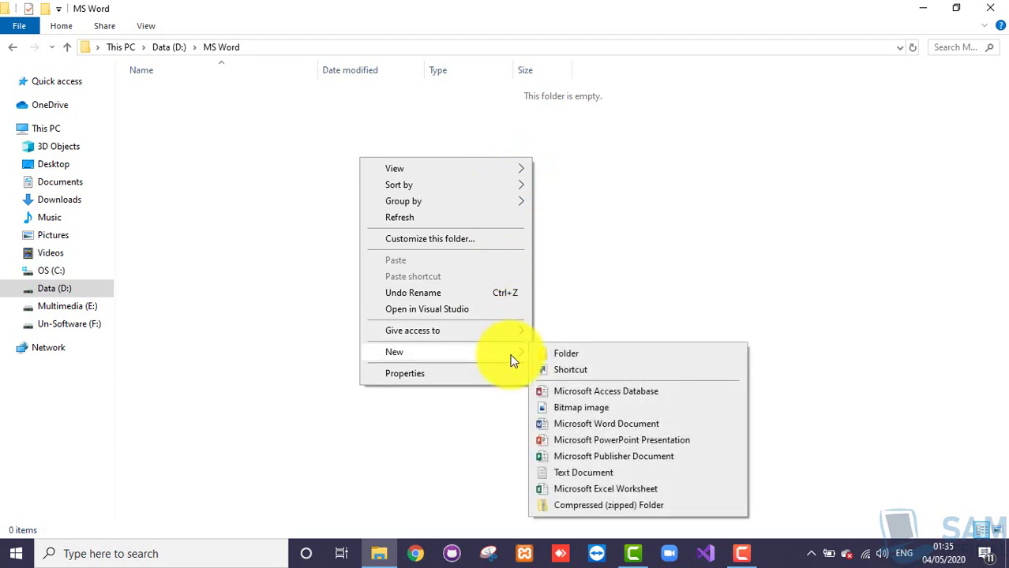
Add a new folder named 'Practice' as the only item in MS Word.
{"action": "left_click", "coordinate": [563, 354]}
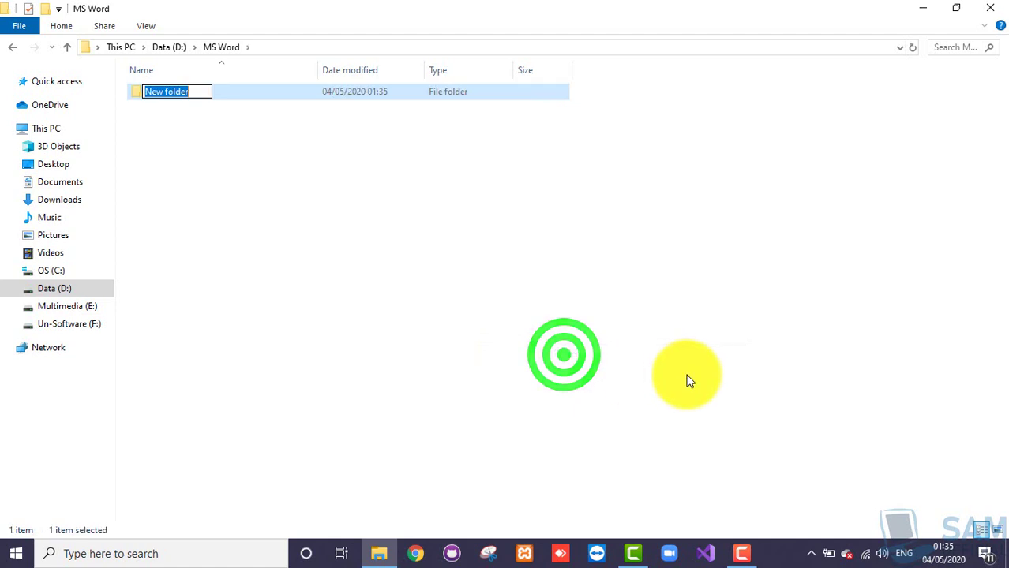
{"action": "type", "text": "PRa"}
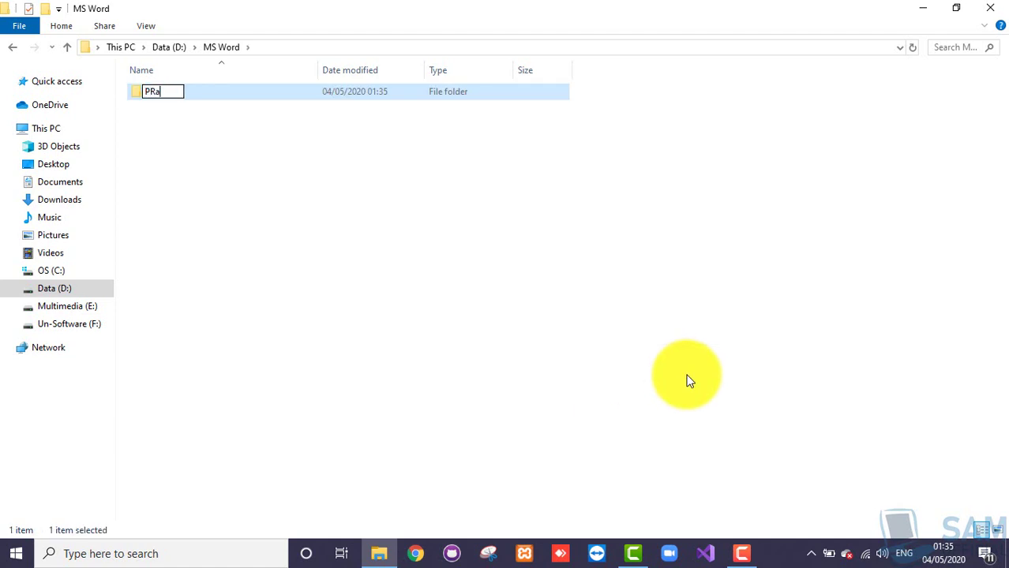
{"action": "key", "text": "BackSpace"}
{"action": "key", "text": "BackSpace"}
{"action": "type", "text": "ractice"}
{"action": "key", "text": "Return"}
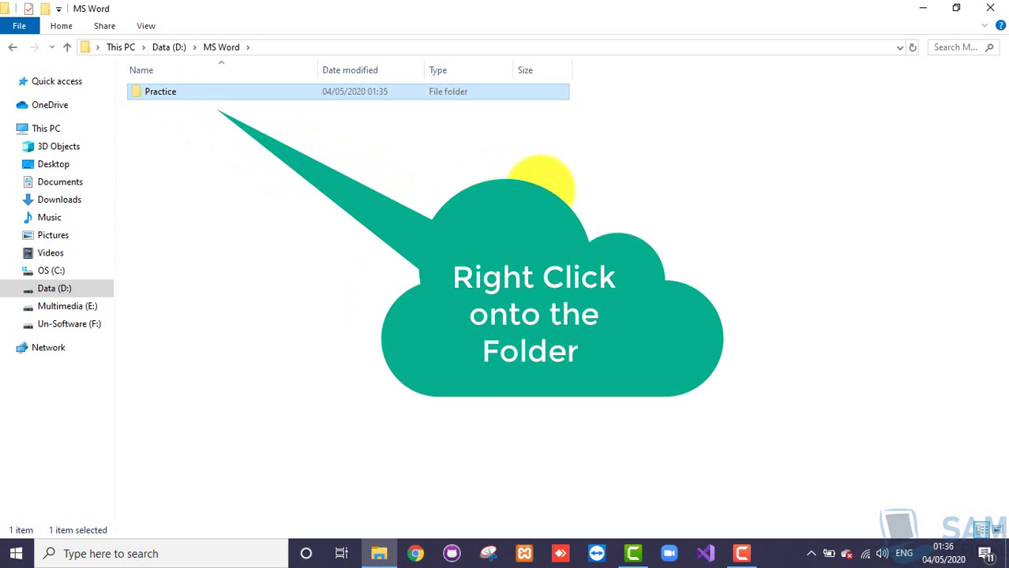
Rename the Practice folder inside MS Word to 'Testing'.
{"action": "right_click", "coordinate": [174, 97]}
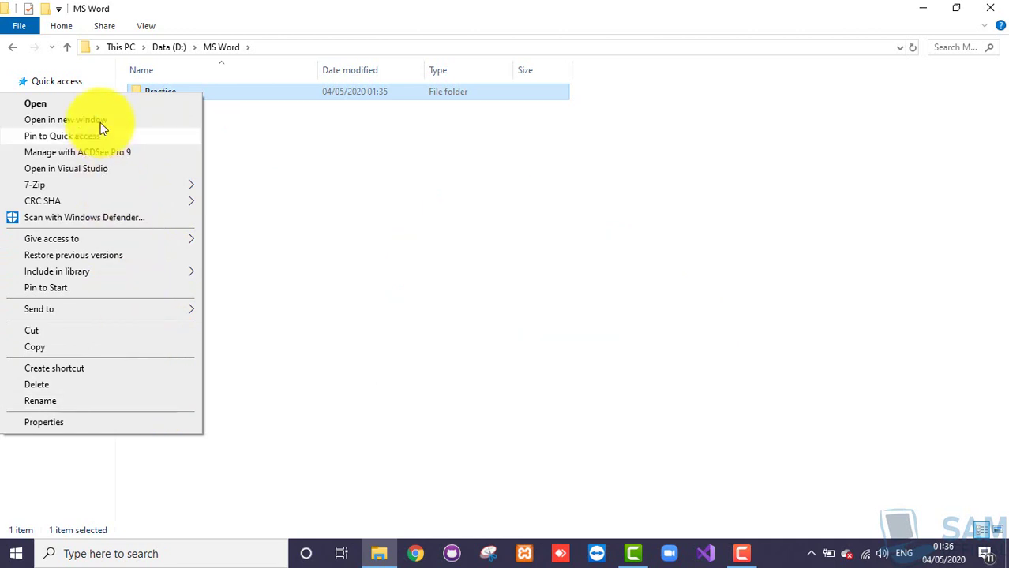
{"action": "left_click", "coordinate": [100, 402]}
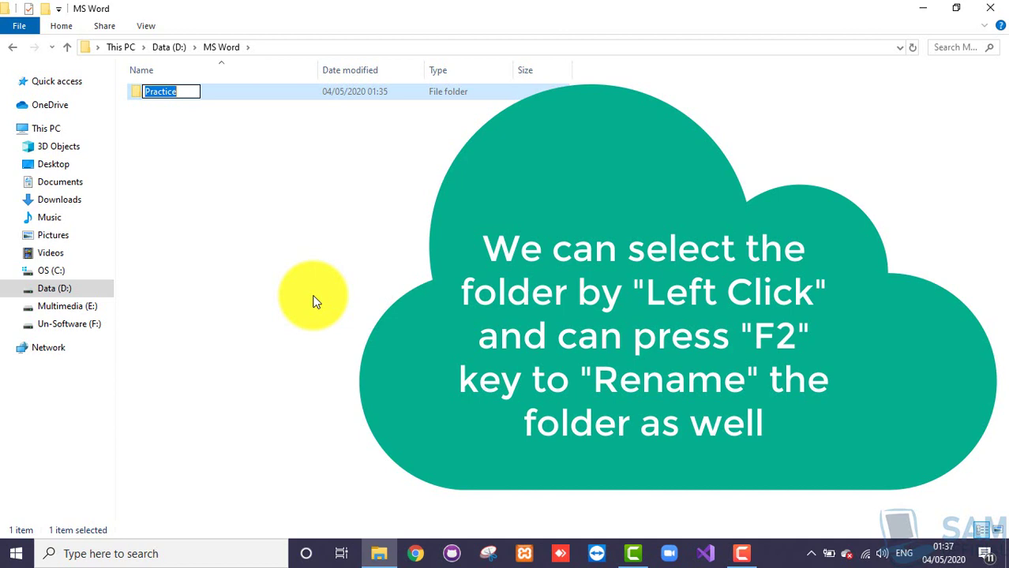
{"action": "type", "text": "Testing"}
{"action": "key", "text": "Return"}
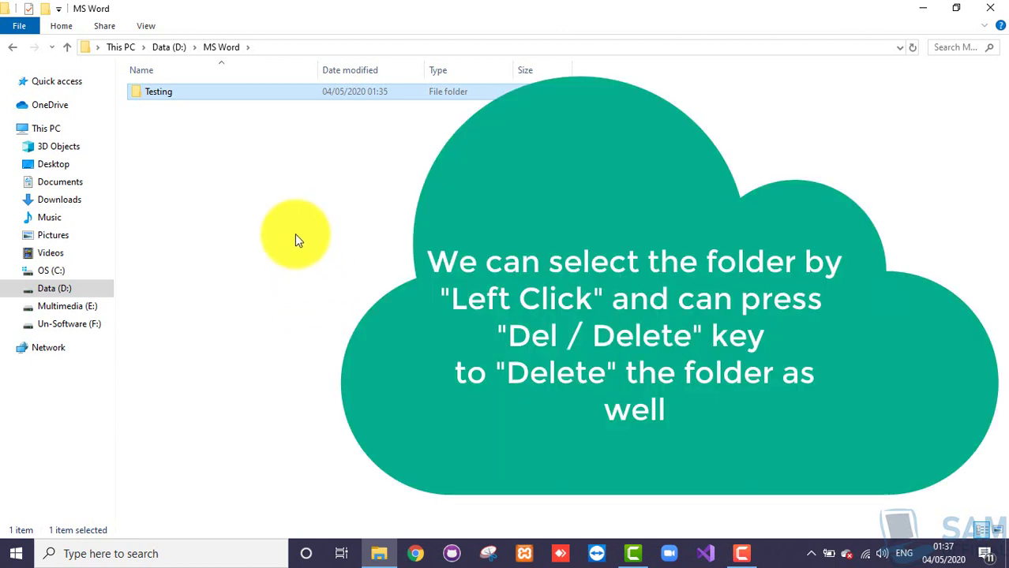
Delete the Testing folder, leaving MS Word with 0 items.
{"action": "right_click", "coordinate": [188, 92]}
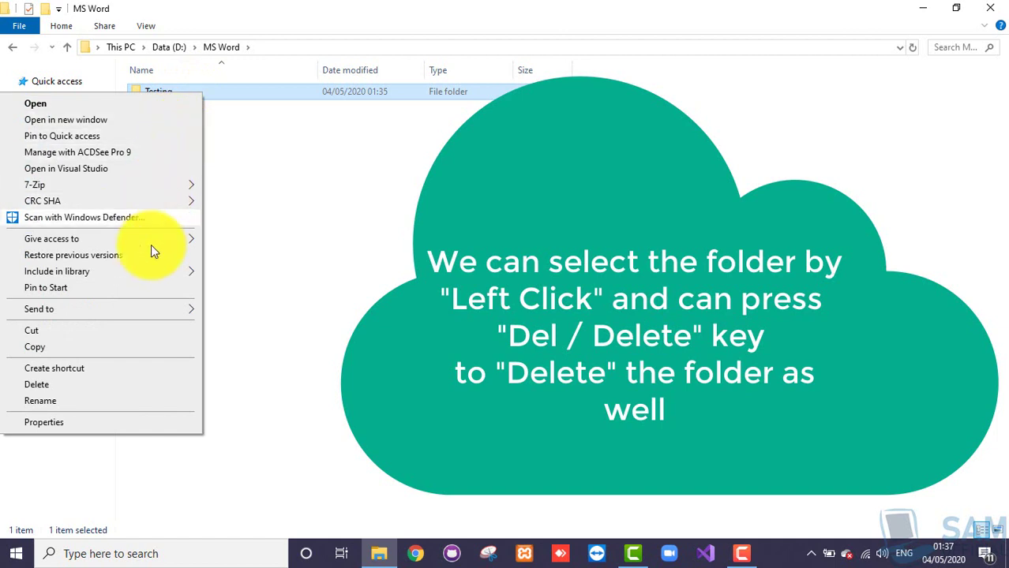
{"action": "left_click", "coordinate": [125, 387]}
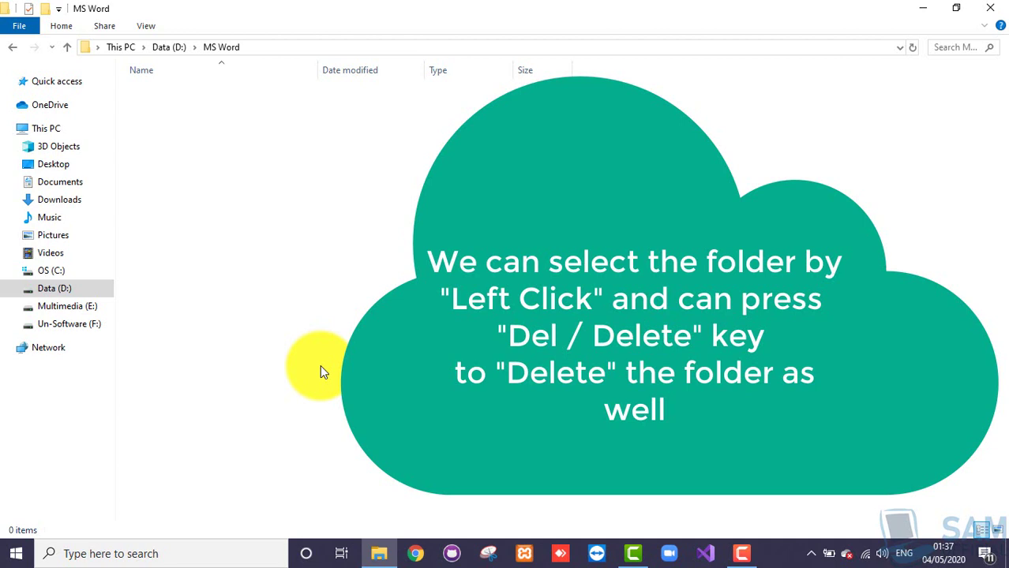
Close the MS Word Explorer window and show the Start menu's Sleep, Shut down and Restart options.
{"action": "left_click", "coordinate": [990, 10]}
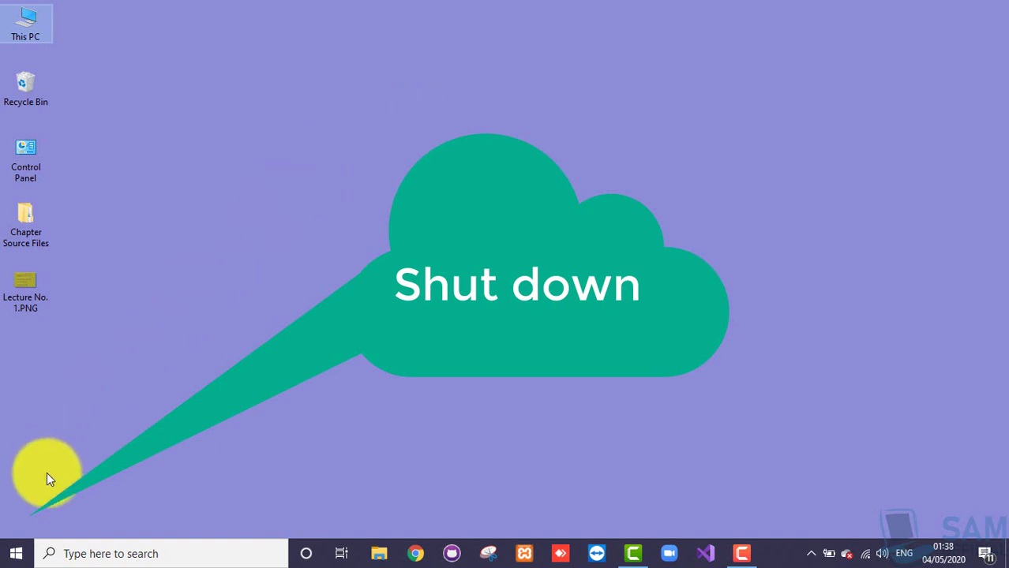
{"action": "left_click", "coordinate": [18, 555]}
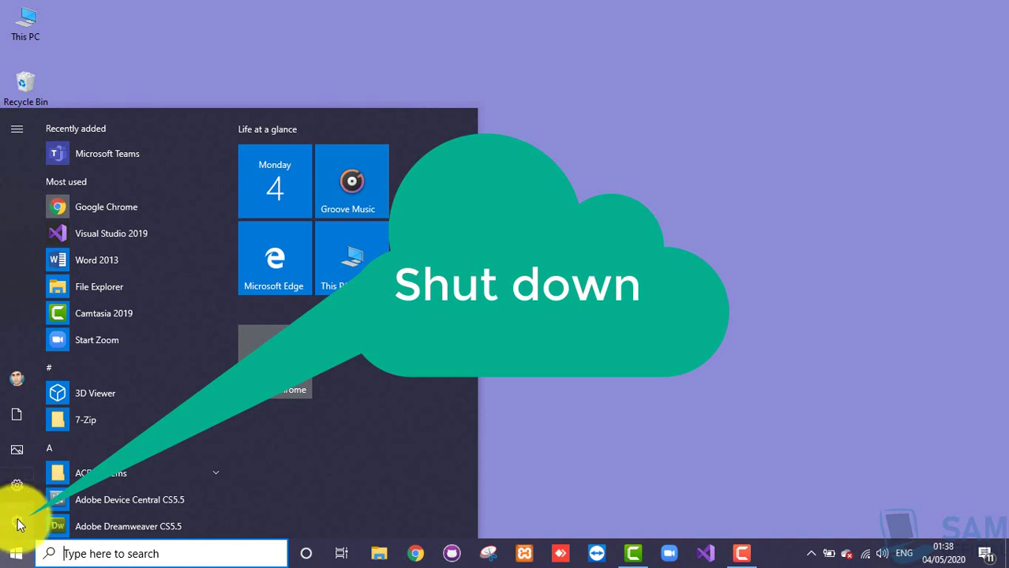
{"action": "left_click", "coordinate": [17, 524]}
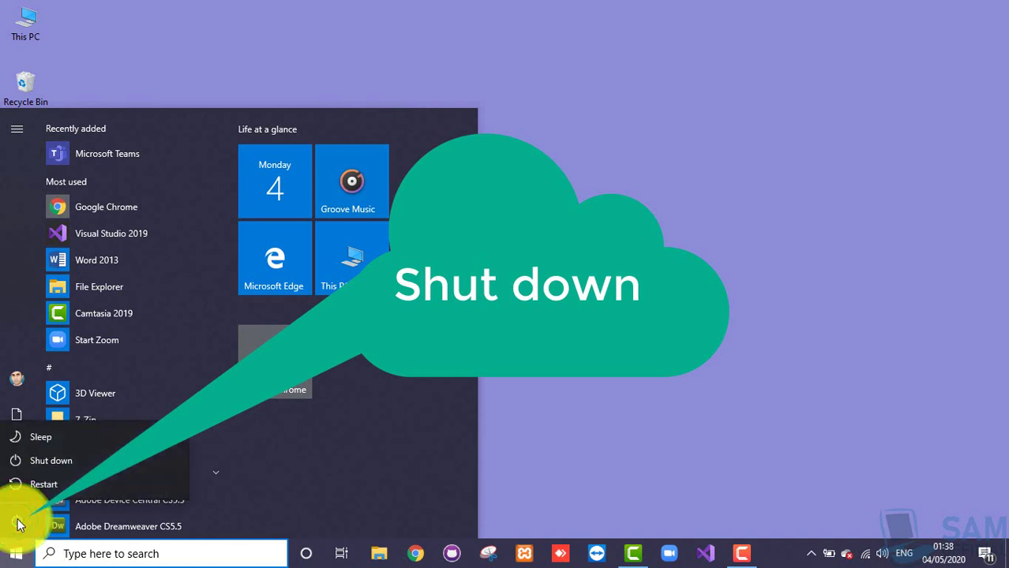